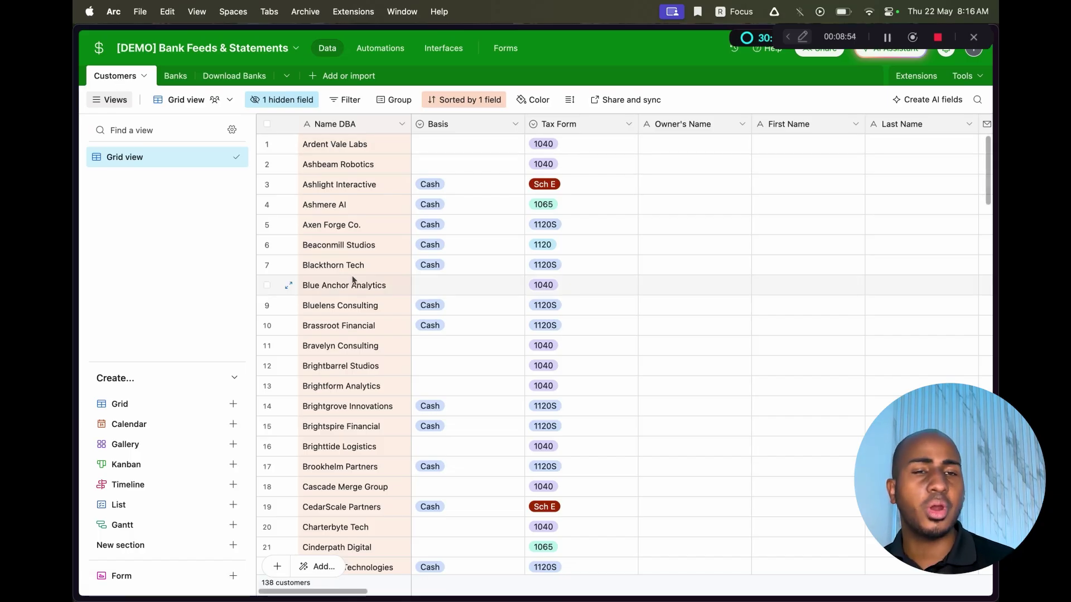
# Look through the Customers records and the Banks table's types, notes and transaction availability
pyautogui.scroll(-3, 353, 280)
pyautogui.scroll(3, 353, 280)
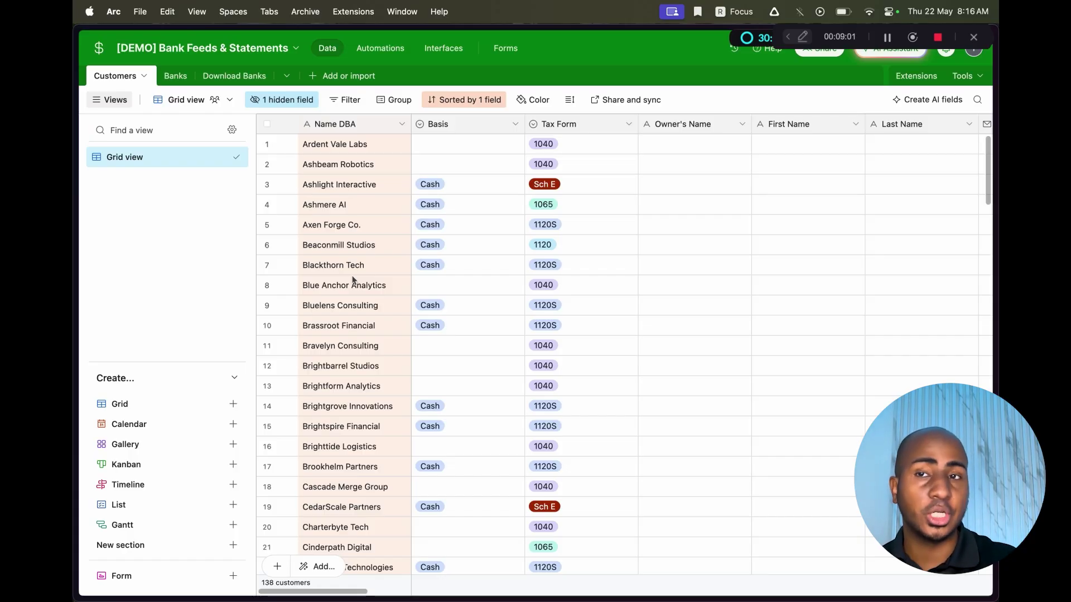
pyautogui.click(175, 76)
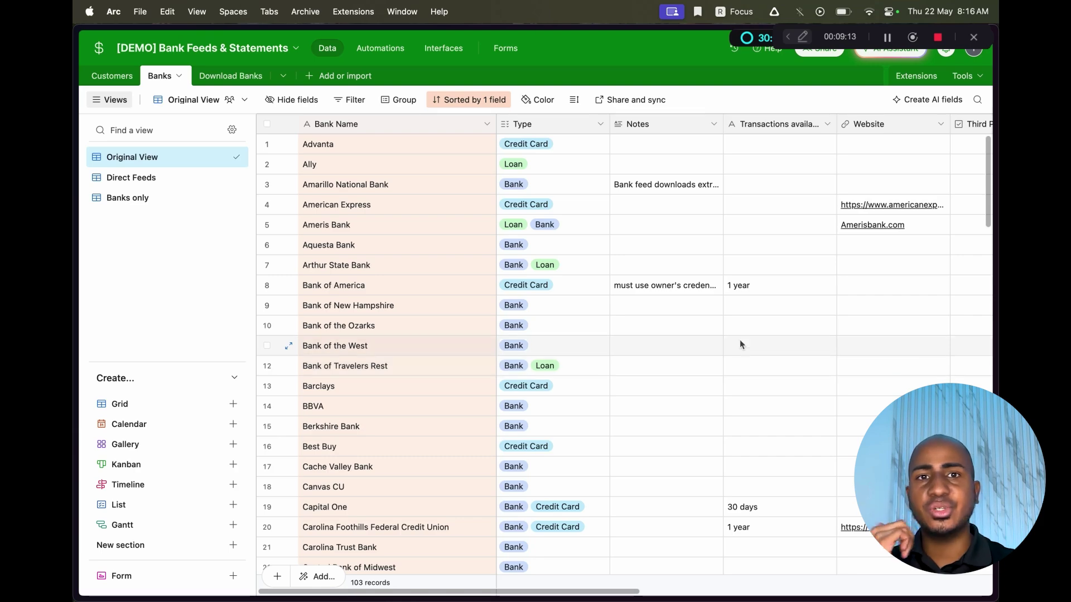
pyautogui.scroll(-3, 670, 355)
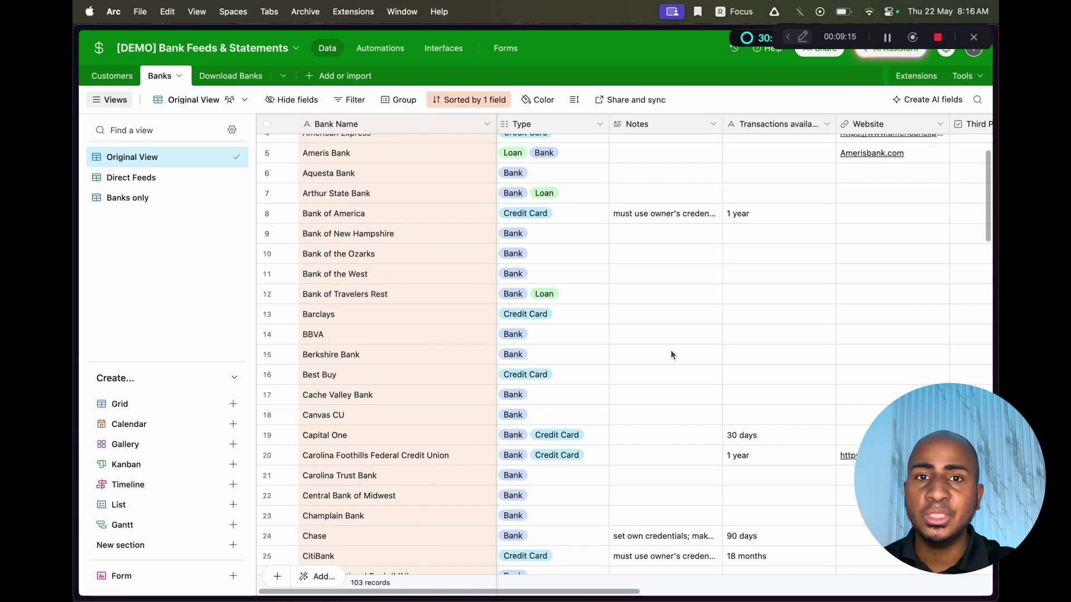
pyautogui.scroll(-3, 671, 354)
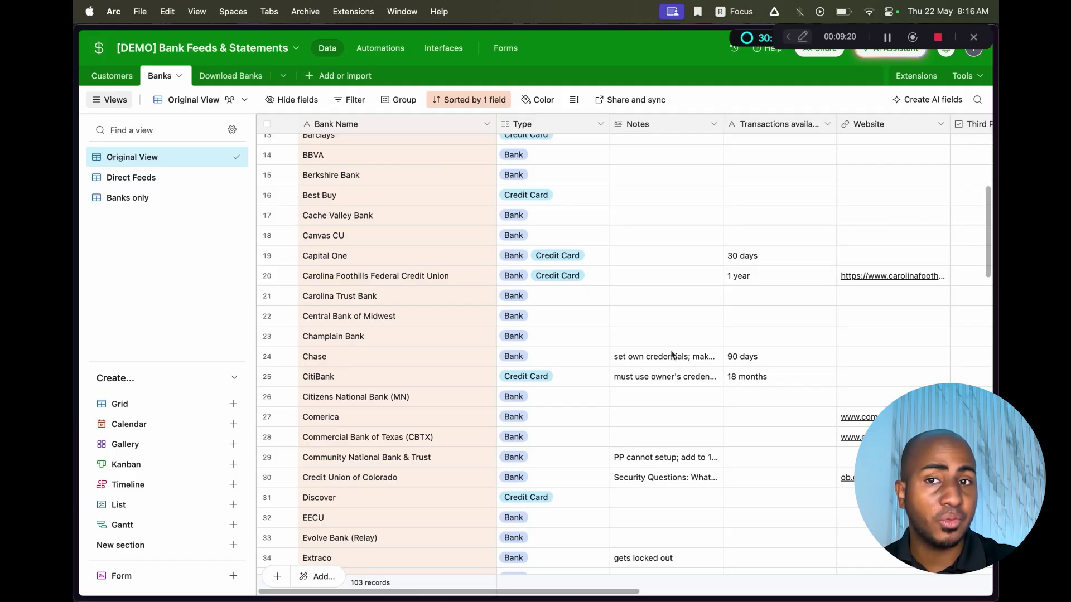
pyautogui.scroll(-3, 671, 354)
pyautogui.scroll(-3, 671, 355)
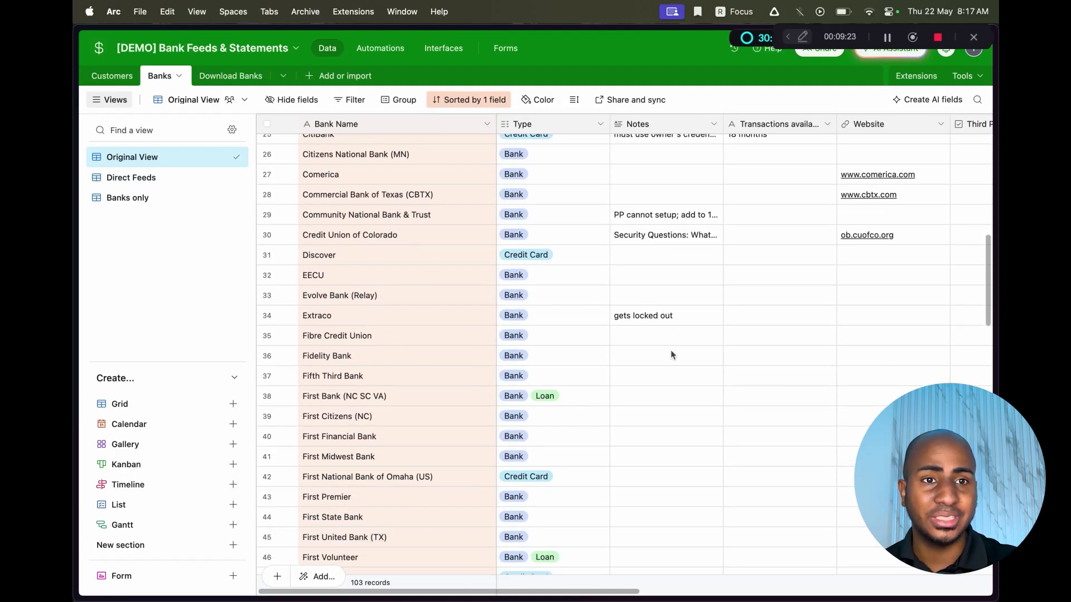
pyautogui.scroll(-10, 671, 353)
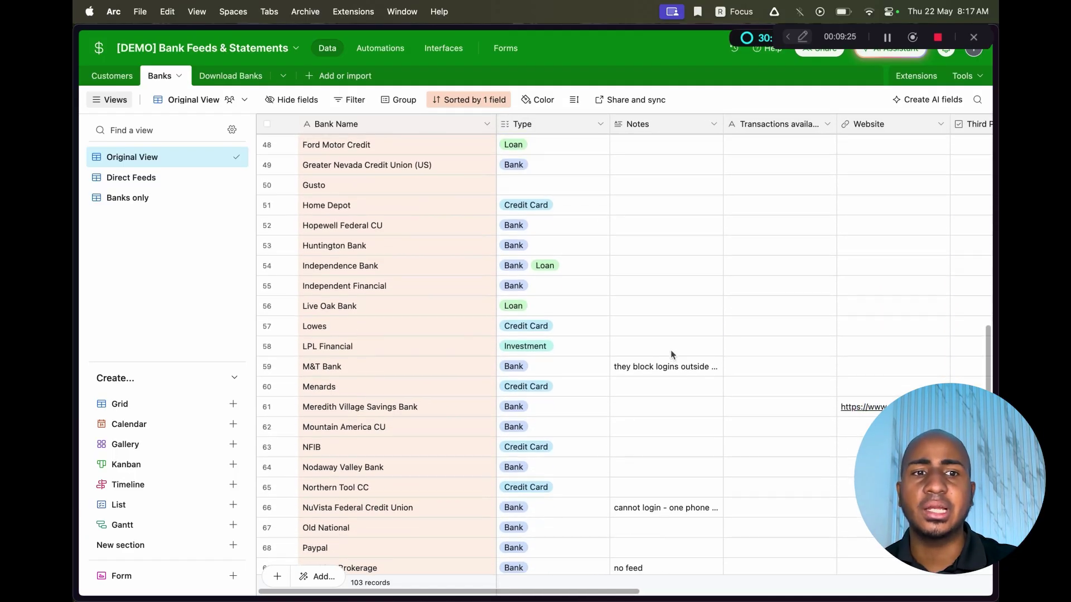
pyautogui.scroll(-4, 671, 355)
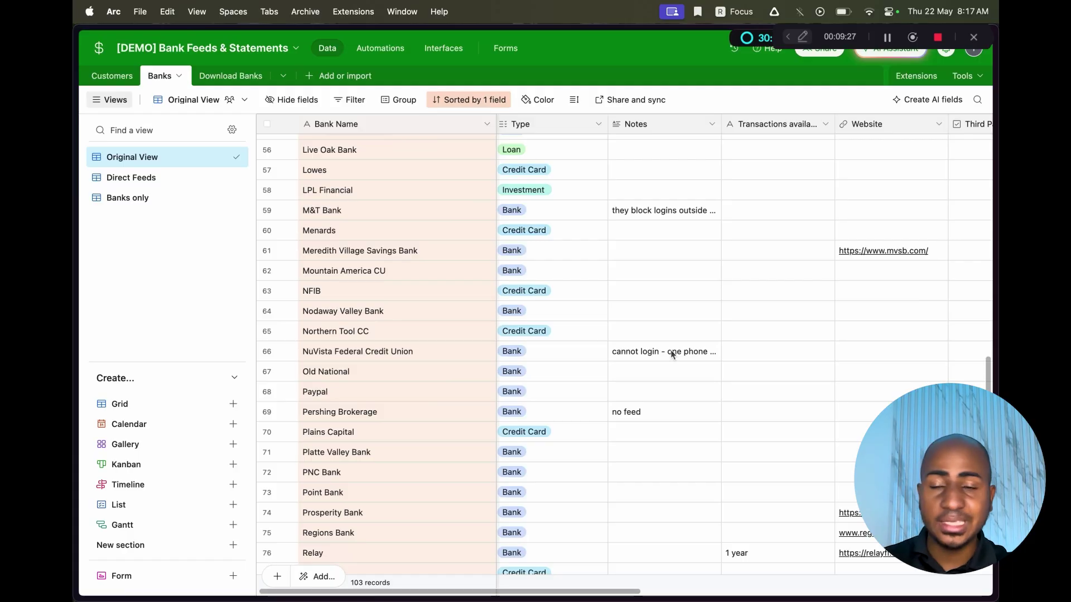
# Open the Add Bank Statement Form in the Download Banks table and review its fields
pyautogui.click(219, 76)
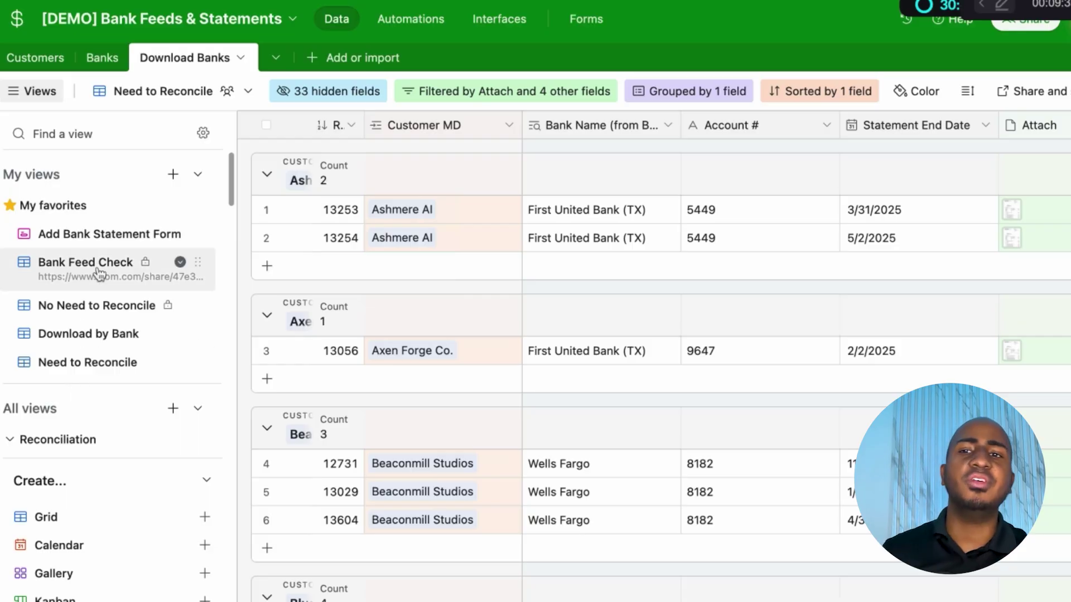
pyautogui.click(111, 242)
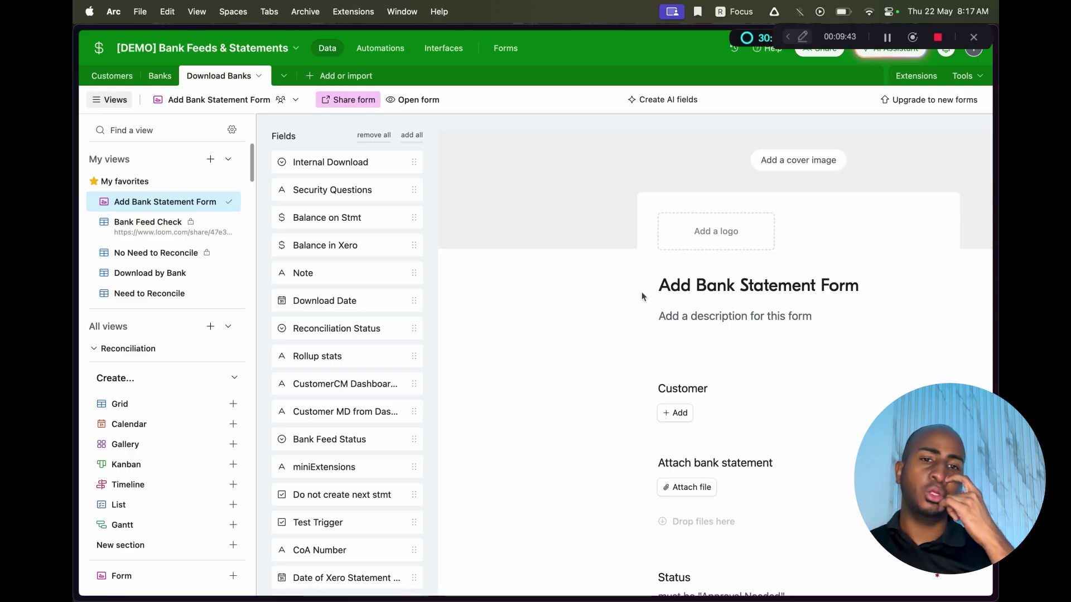
pyautogui.scroll(-1, 641, 292)
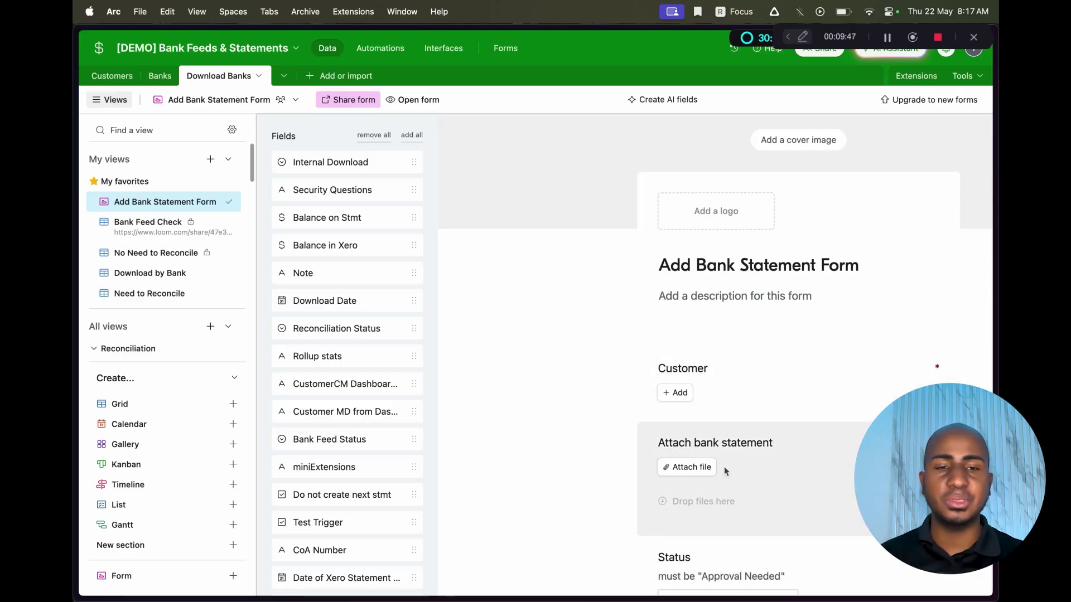
pyautogui.scroll(-5, 724, 466)
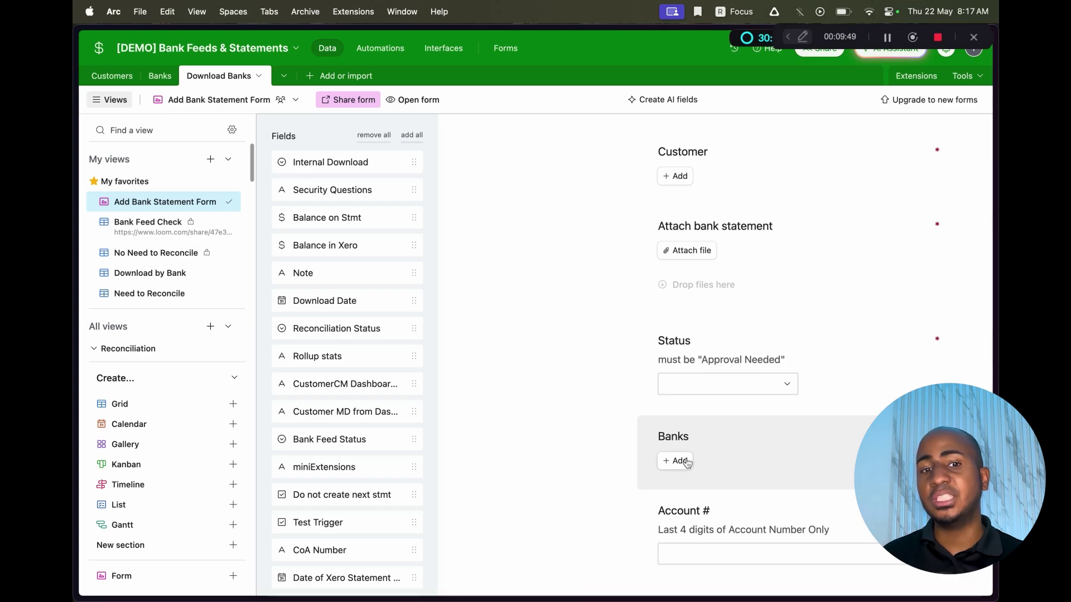
pyautogui.scroll(-3, 669, 459)
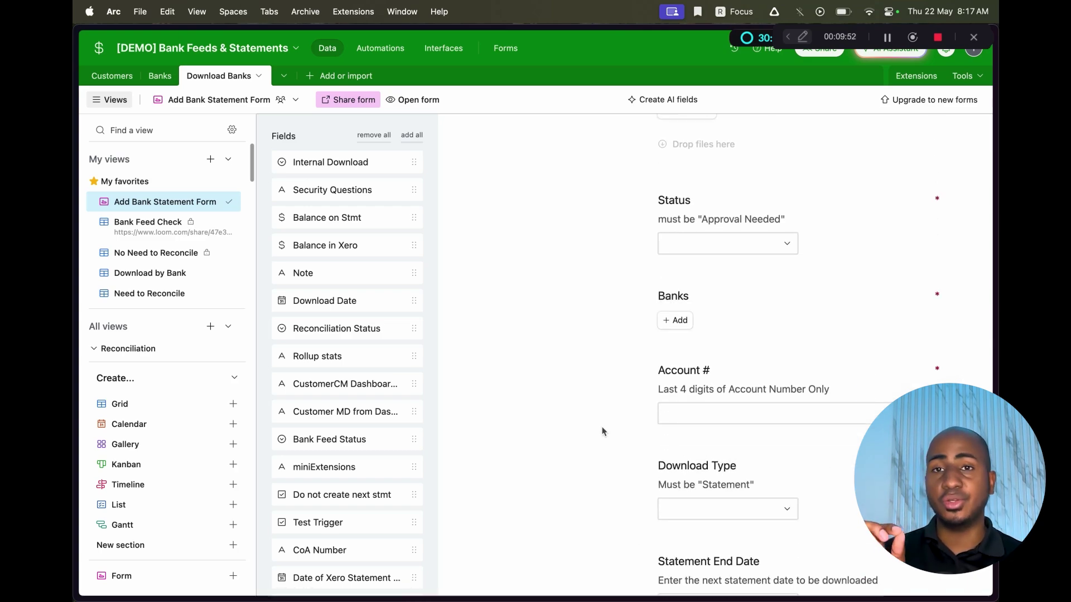
pyautogui.scroll(6, 602, 431)
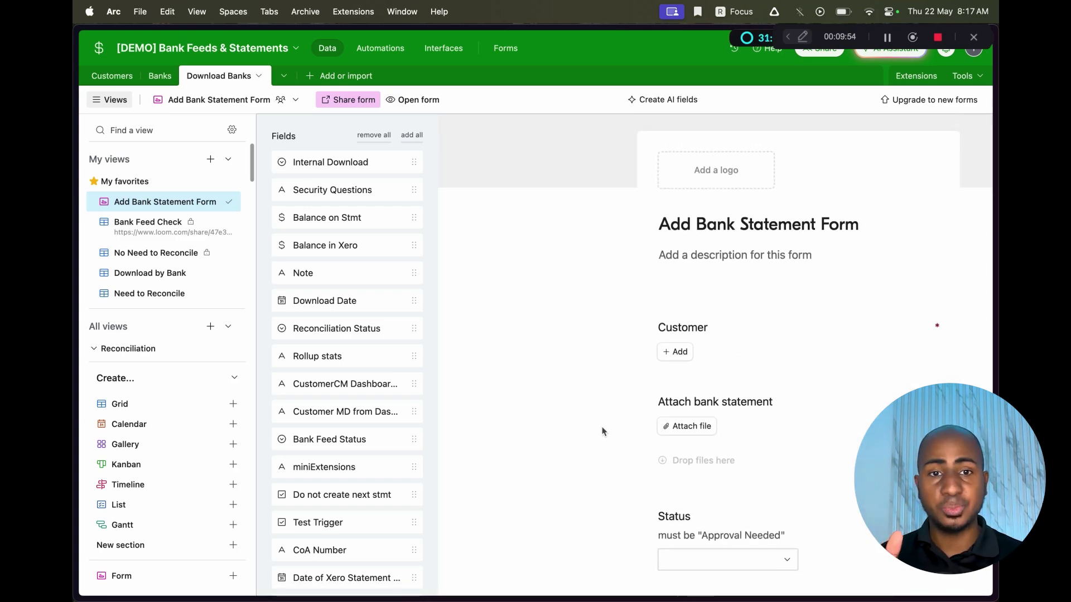
pyautogui.scroll(2, 603, 431)
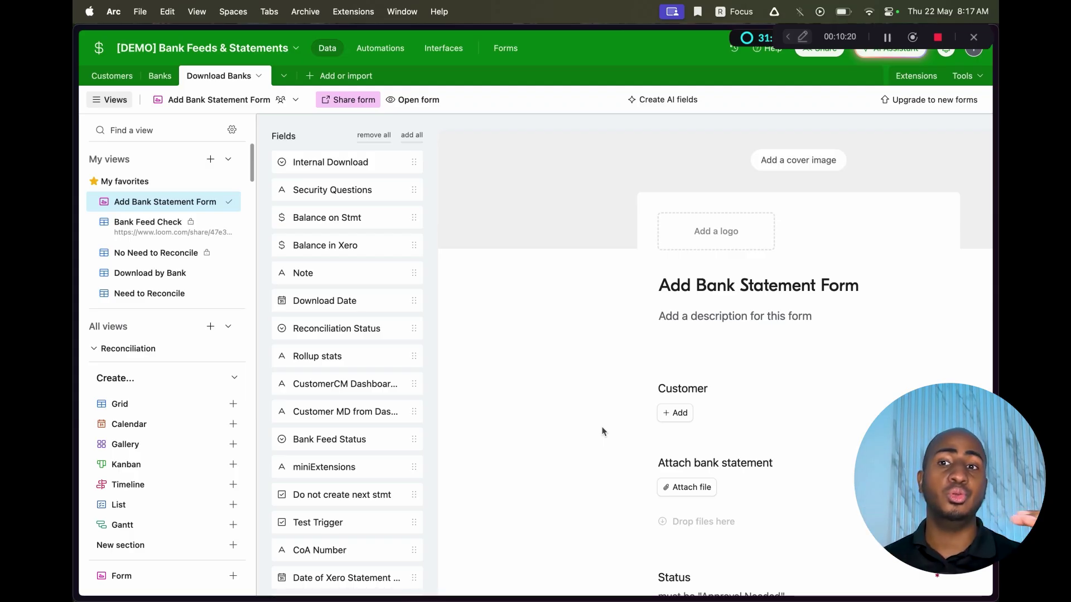
# Open the Need to Reconcile view with the views list hidden and review its columns through to Number
pyautogui.click(212, 294)
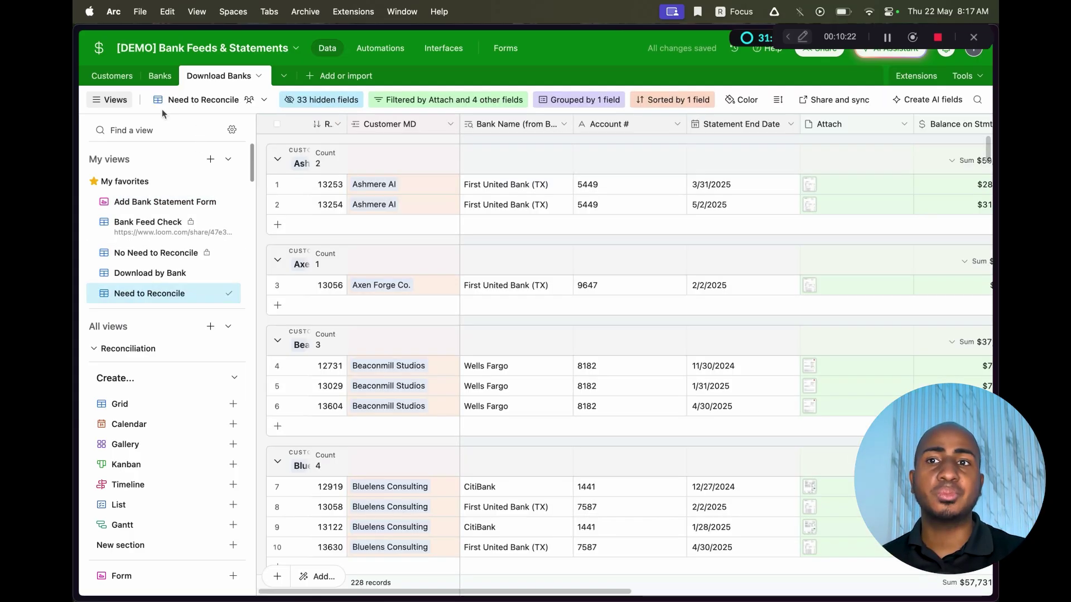
pyautogui.click(112, 100)
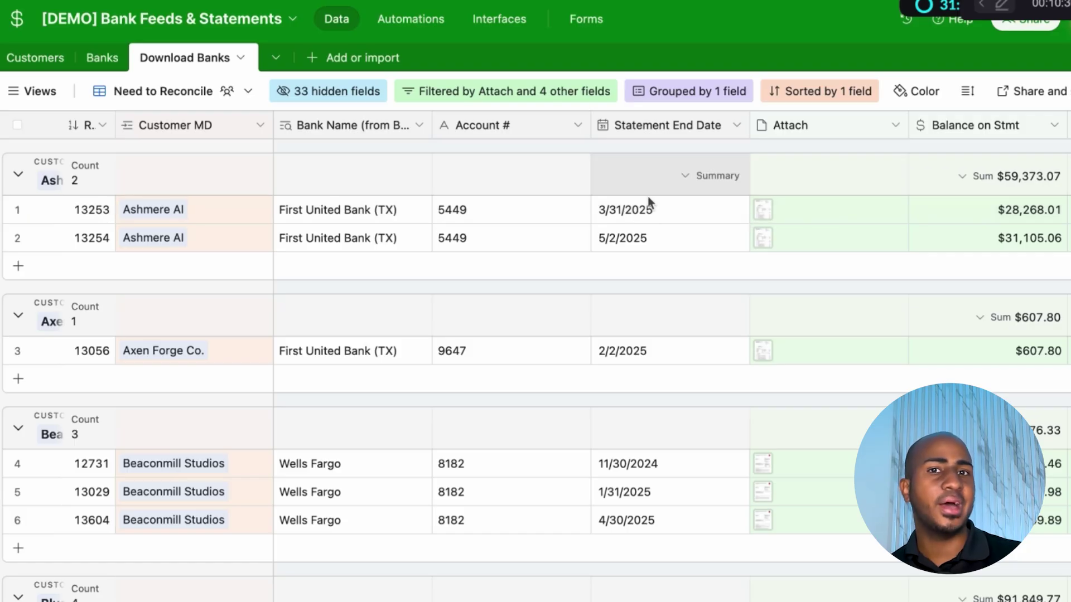
pyautogui.hscroll(7, 757, 215)
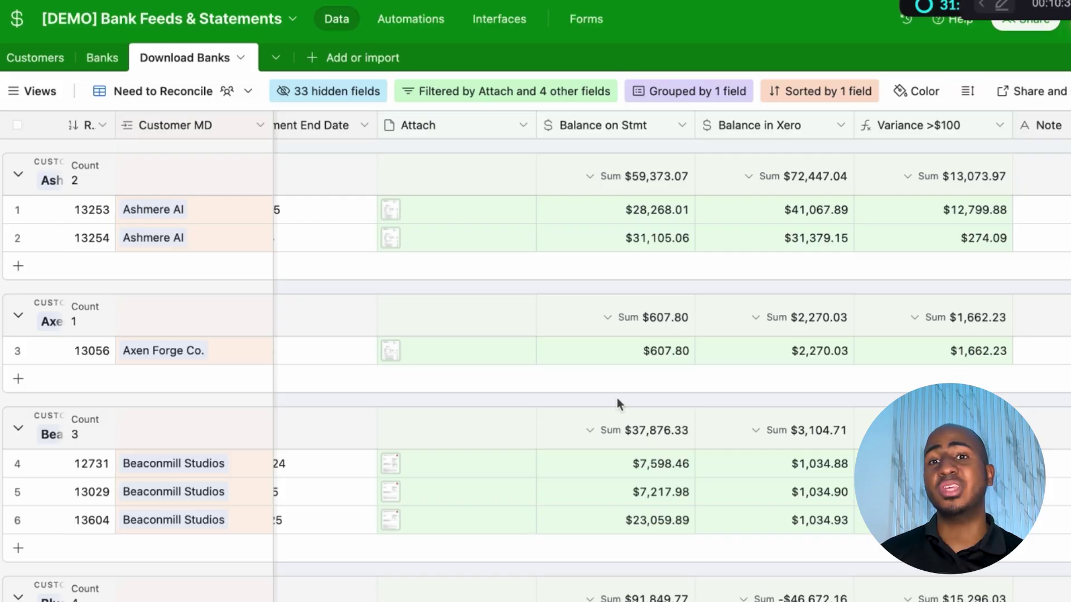
pyautogui.hscroll(-2, 452, 199)
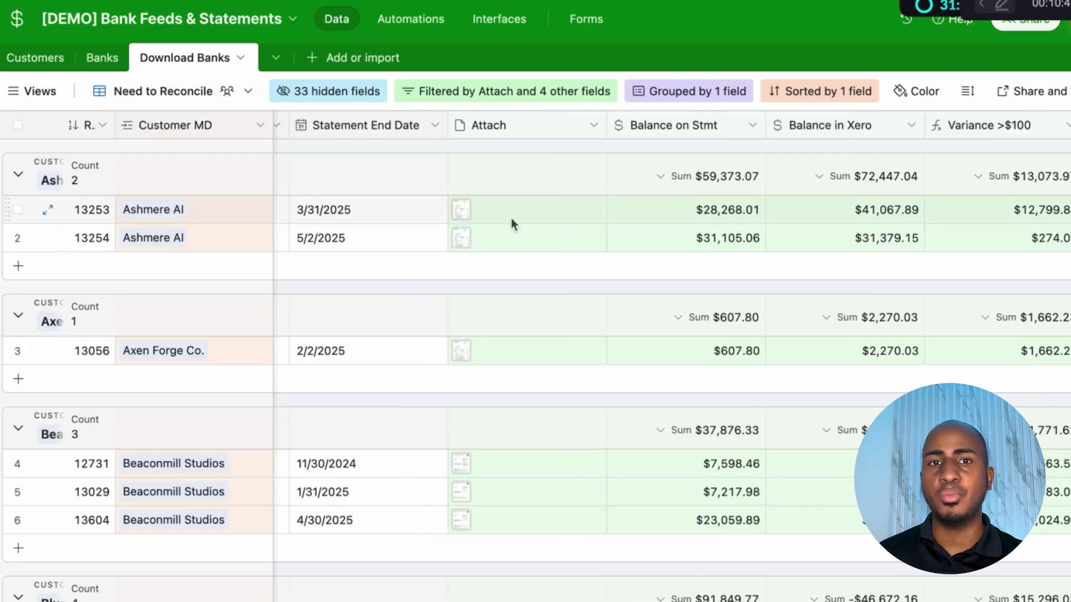
pyautogui.hscroll(12, 511, 219)
pyautogui.hscroll(-3, 509, 225)
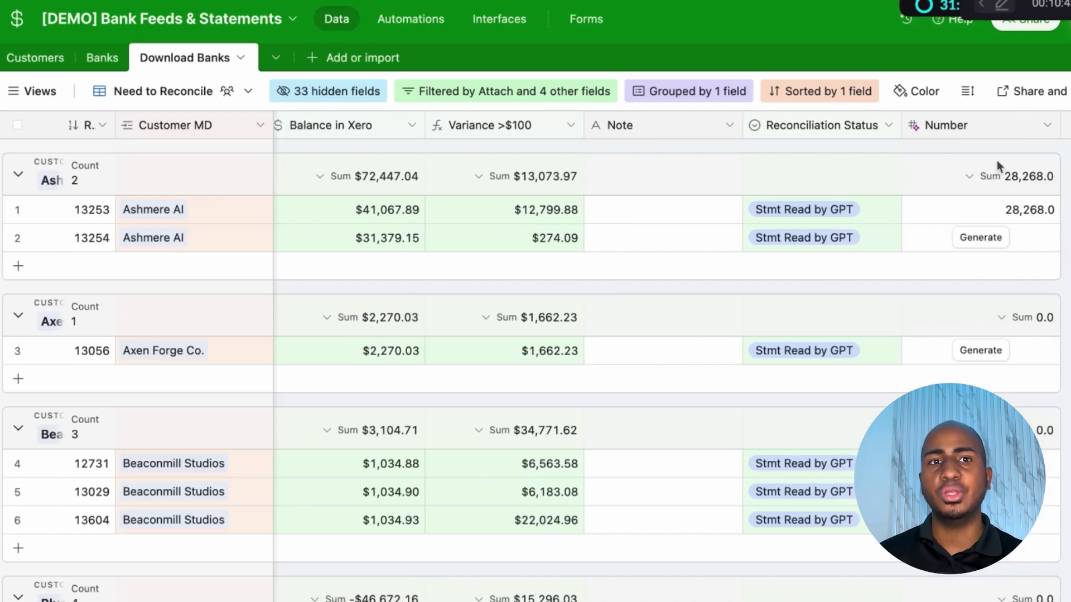
# Inspect the Number field's AI settings and custom instructions, and close them without saving changes
pyautogui.click(1044, 128)
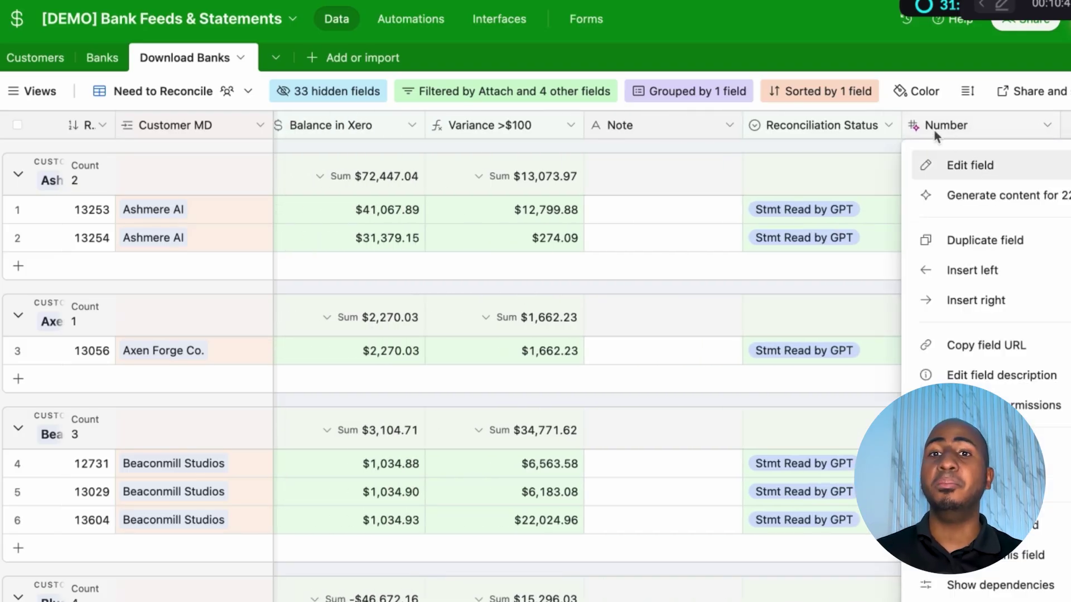
pyautogui.click(958, 165)
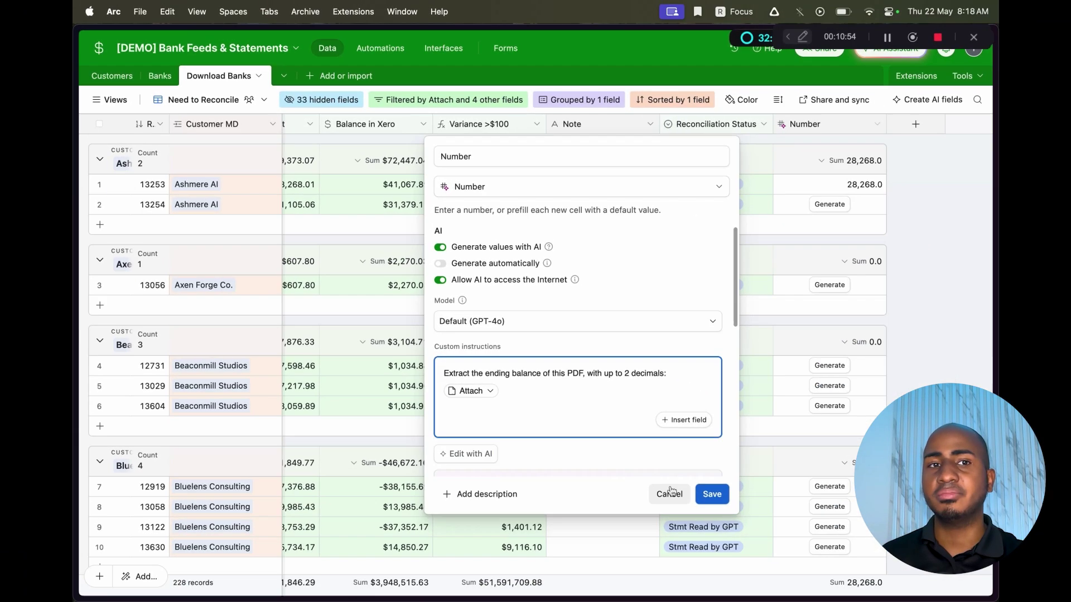
pyautogui.click(867, 601)
# Generate the AI Number value for the second Ashmere AI record, with the 5/2/2025 statement end date
pyautogui.click(1039, 239)
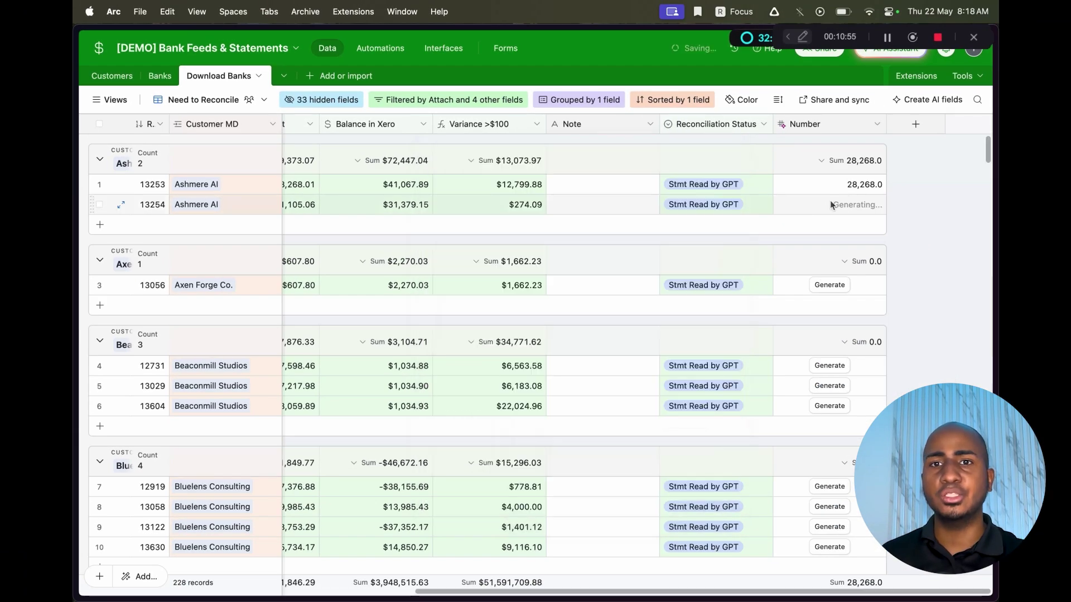
pyautogui.hscroll(-5, 830, 199)
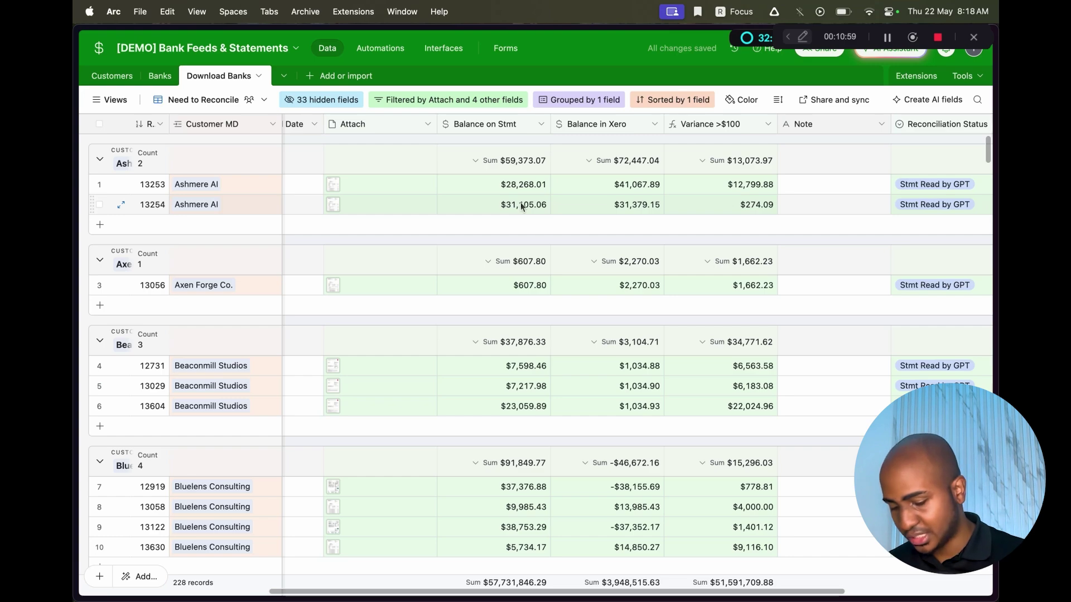
pyautogui.hscroll(10, 836, 188)
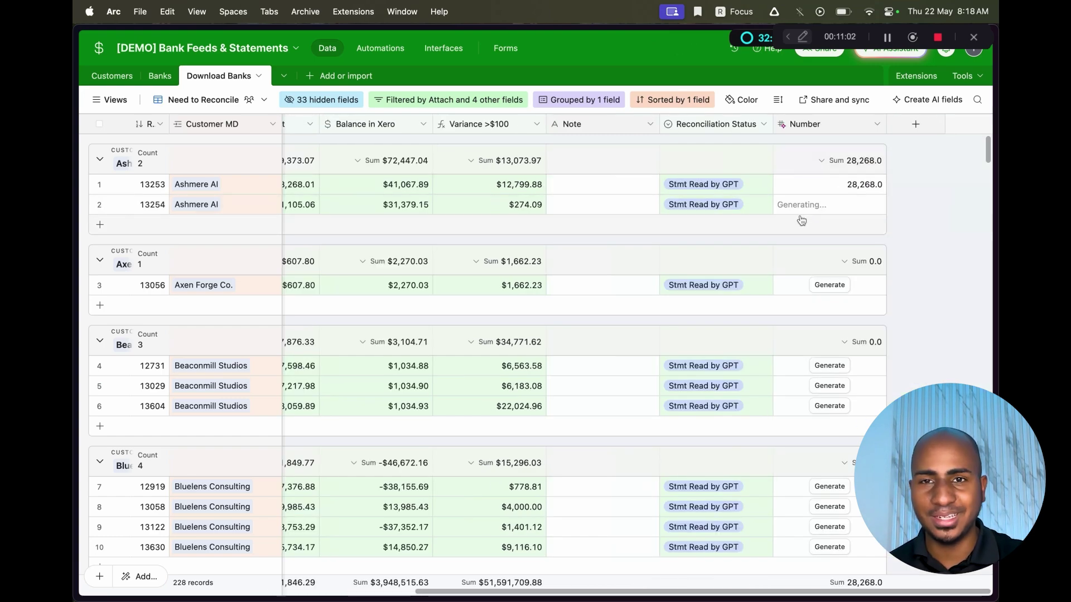
pyautogui.hscroll(-9, 788, 214)
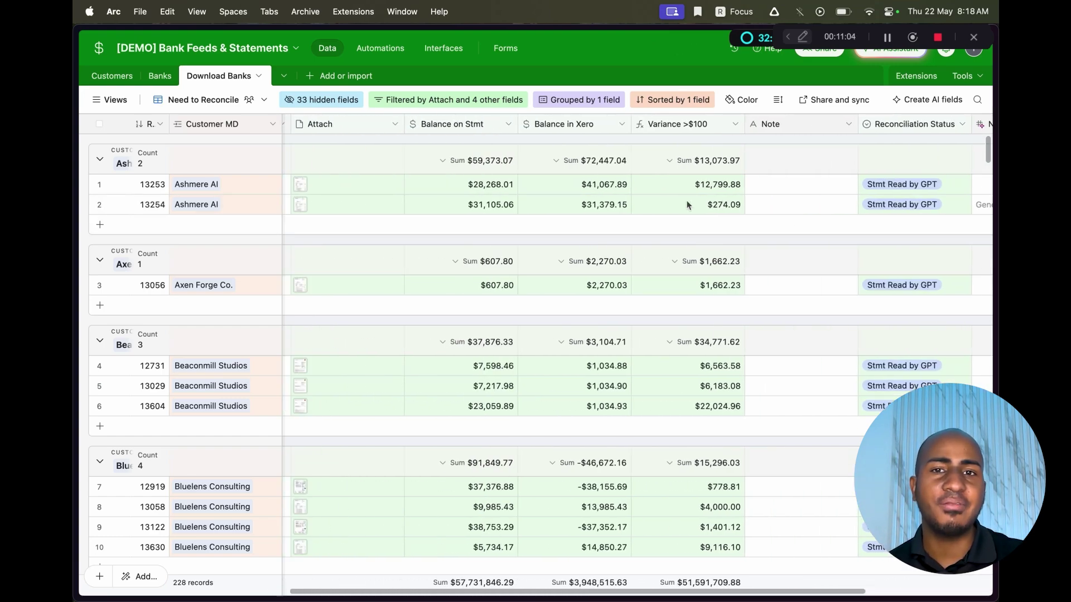
pyautogui.hscroll(5, 687, 205)
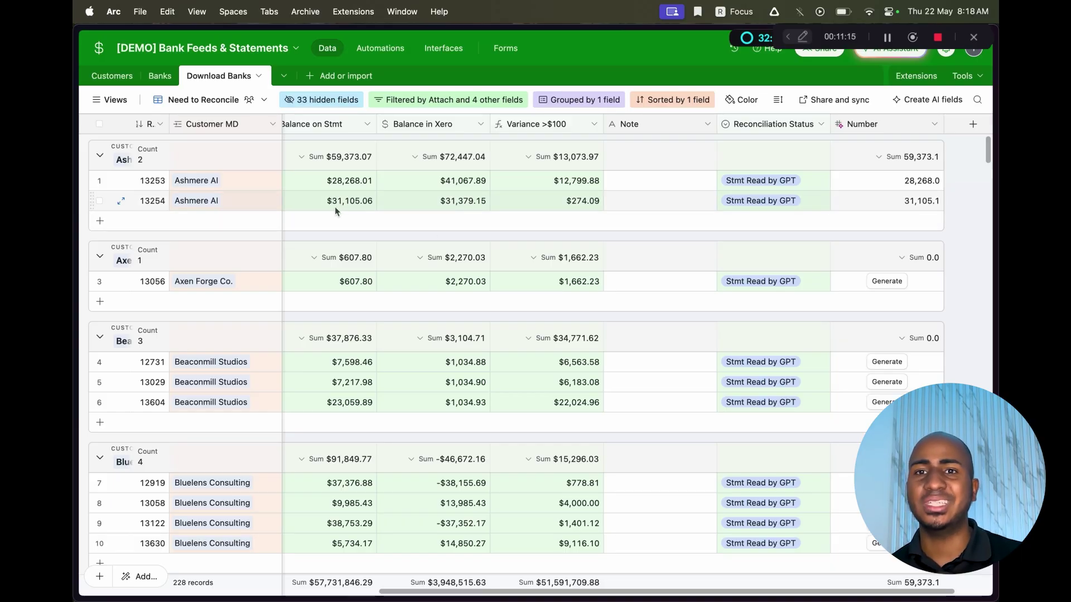
# Compare the records' attached statements, Balance on Stmt, Balance in Xero, Variance and Number columns
pyautogui.hscroll(-2, 356, 206)
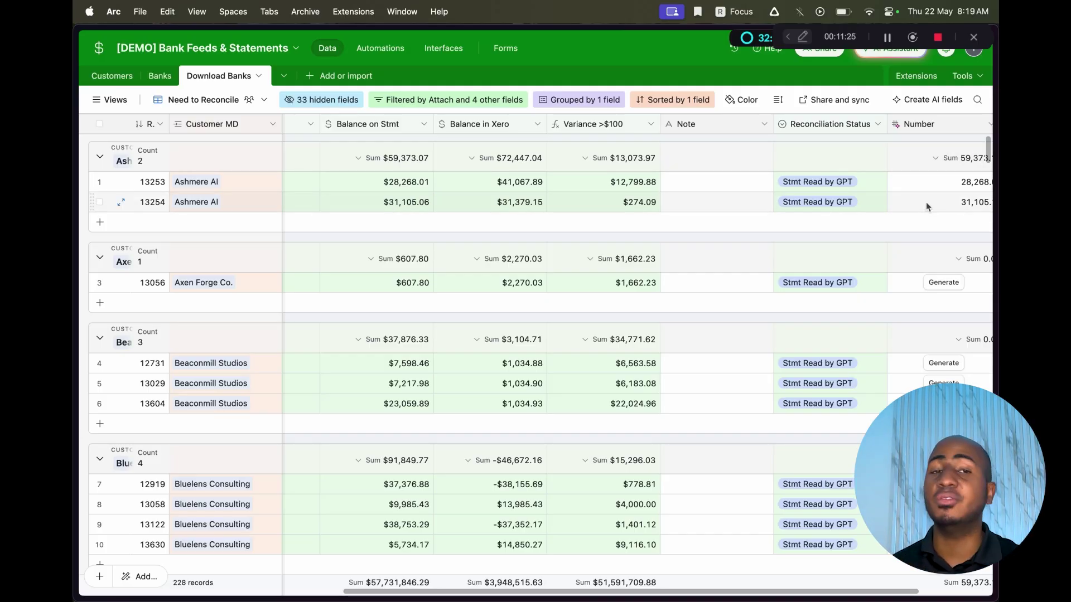
pyautogui.hscroll(-5, 925, 202)
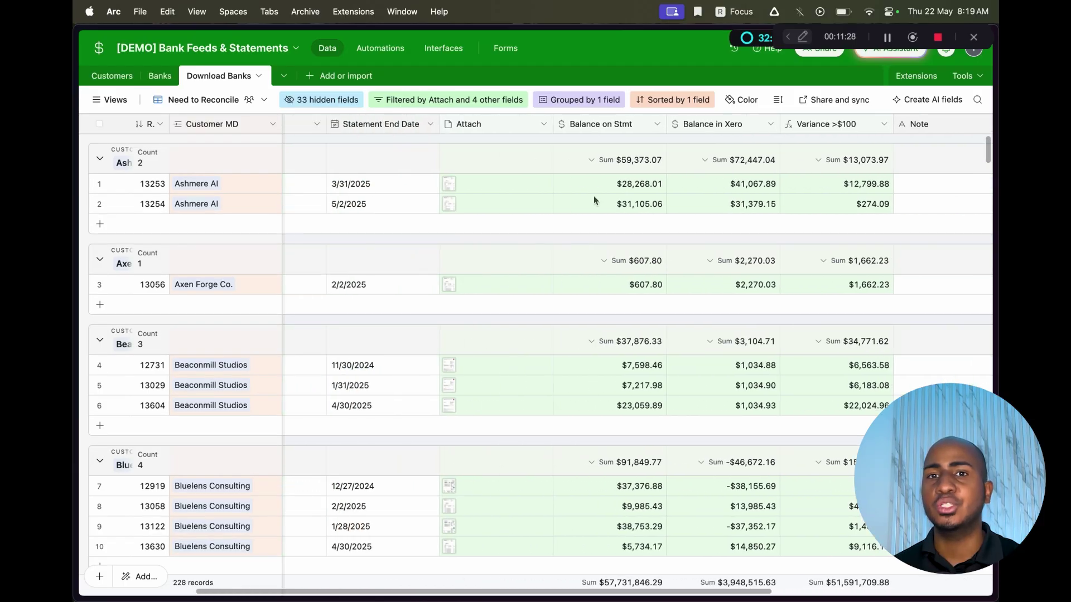
pyautogui.hscroll(5, 453, 184)
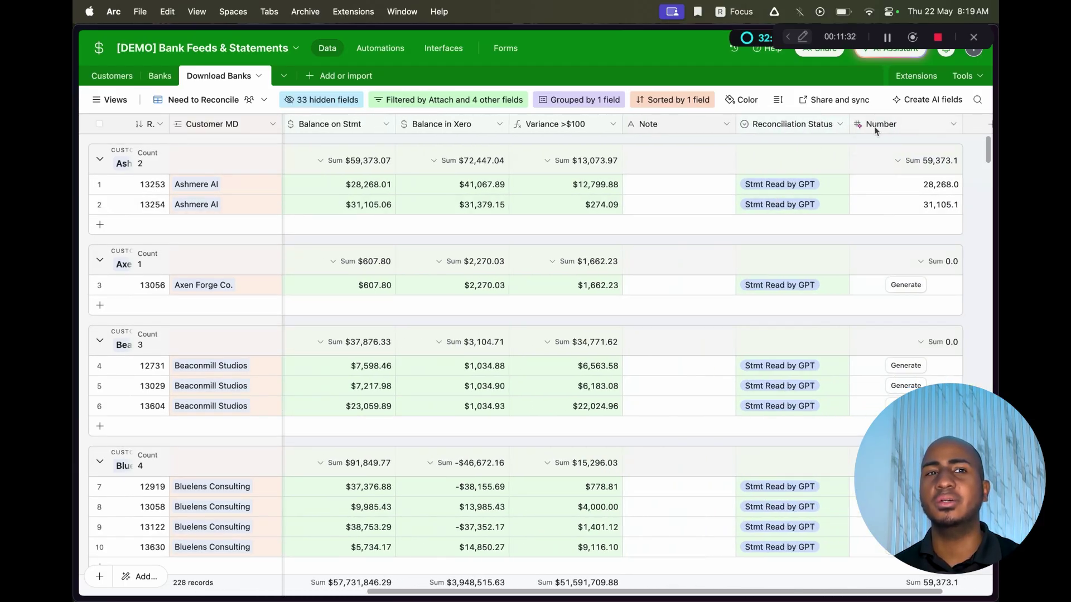
pyautogui.hscroll(-5, 854, 221)
pyautogui.hscroll(-1, 854, 219)
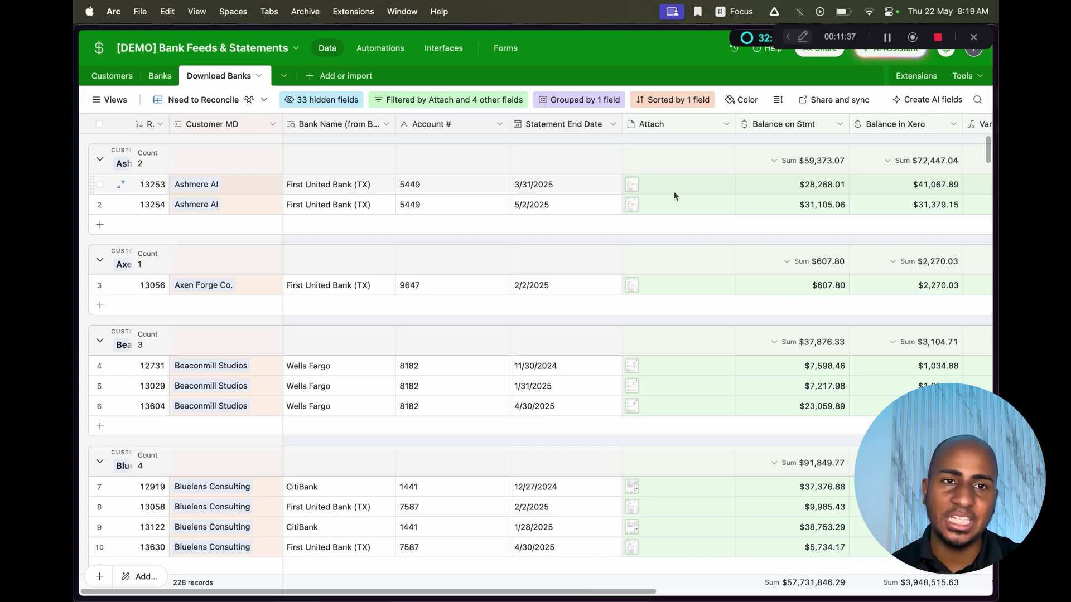
pyautogui.hscroll(3, 673, 190)
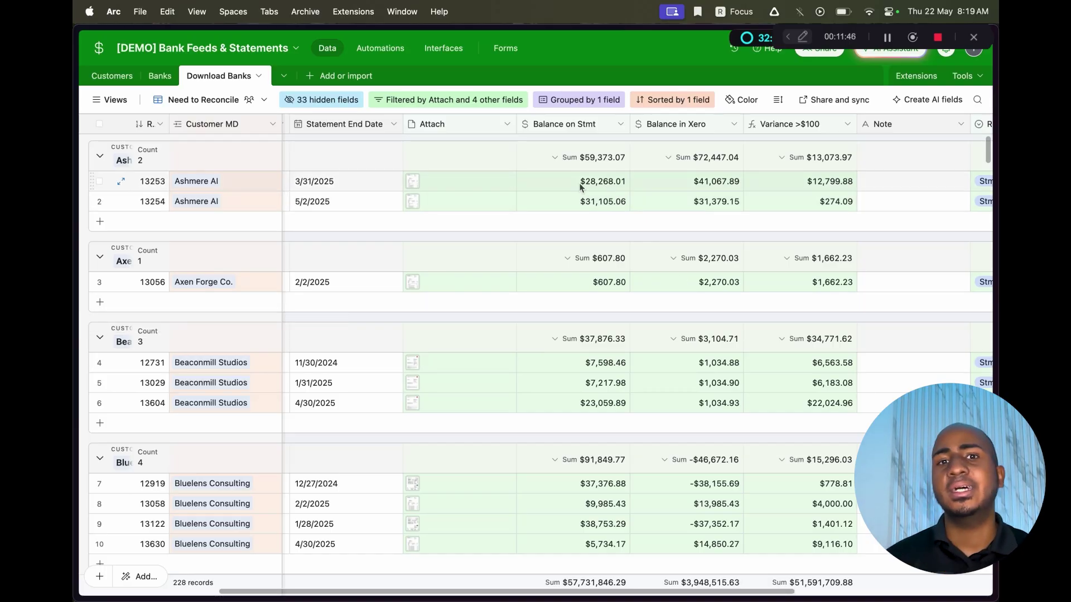
pyautogui.hscroll(-2, 589, 181)
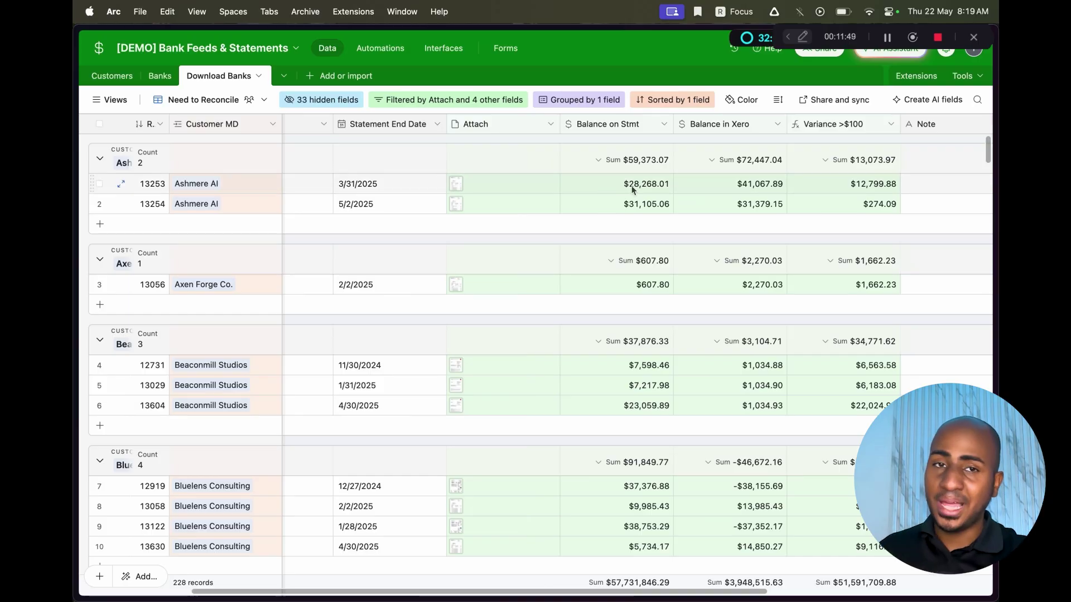
pyautogui.hscroll(-5, 380, 186)
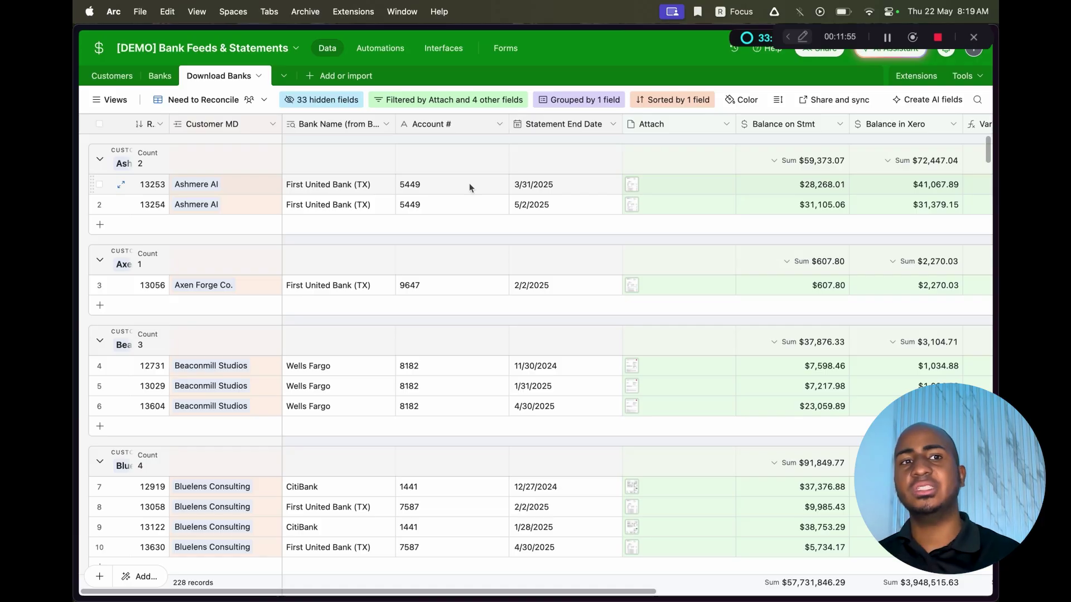
pyautogui.hscroll(10, 469, 183)
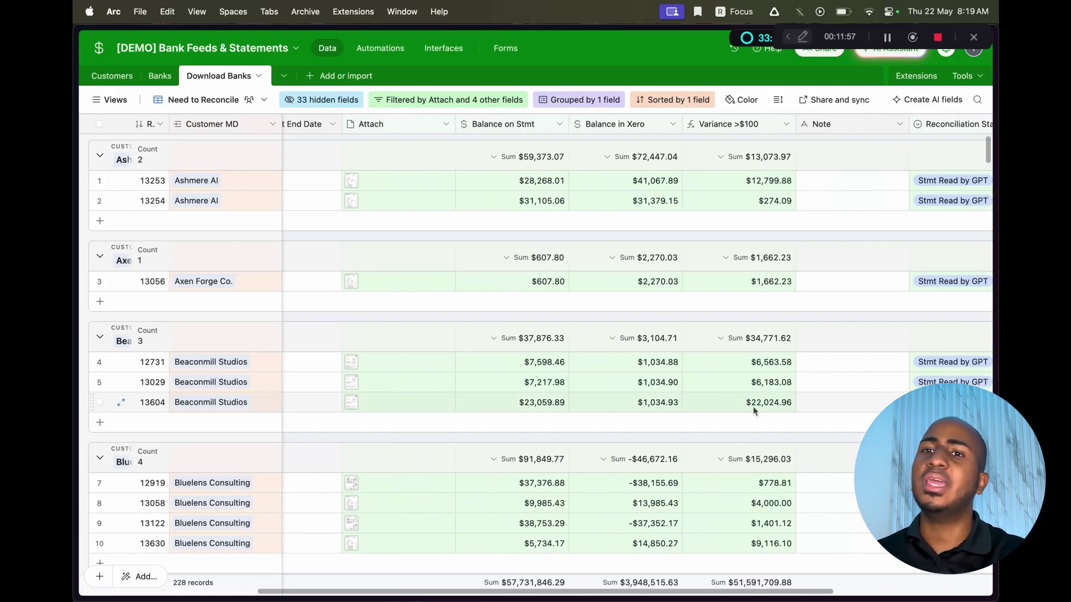